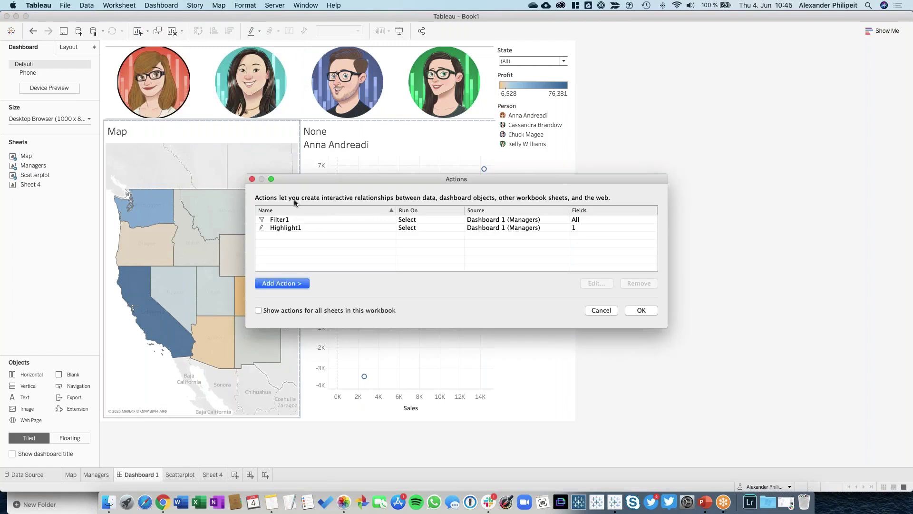
Step: Display the Add Action menu of action types (Filter, Highlight, Go to URL) for Dashboard 1
{"action": "left_click", "coordinate": [286, 283]}
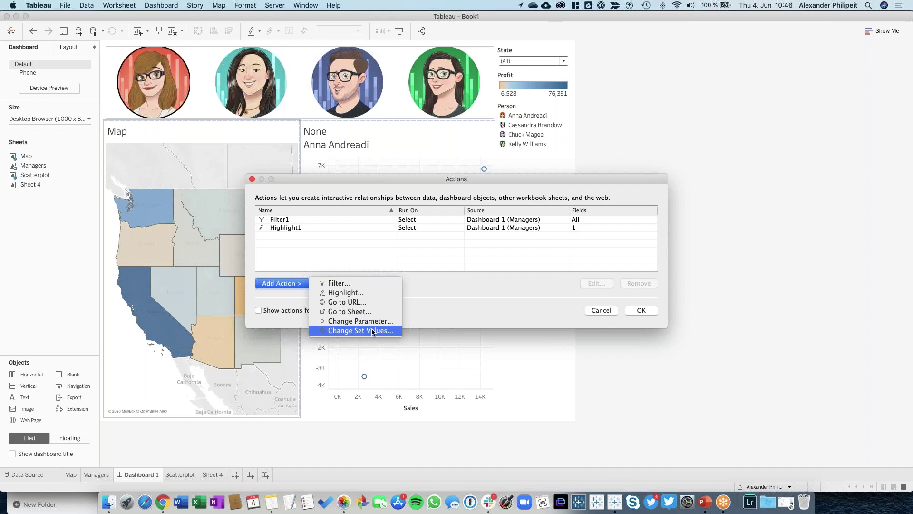
{"action": "left_click", "coordinate": [447, 302]}
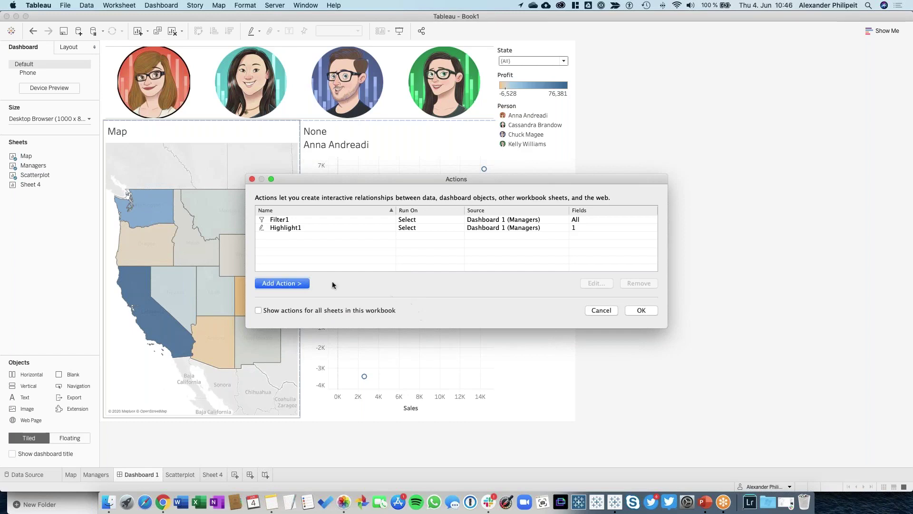
{"action": "left_click", "coordinate": [277, 284]}
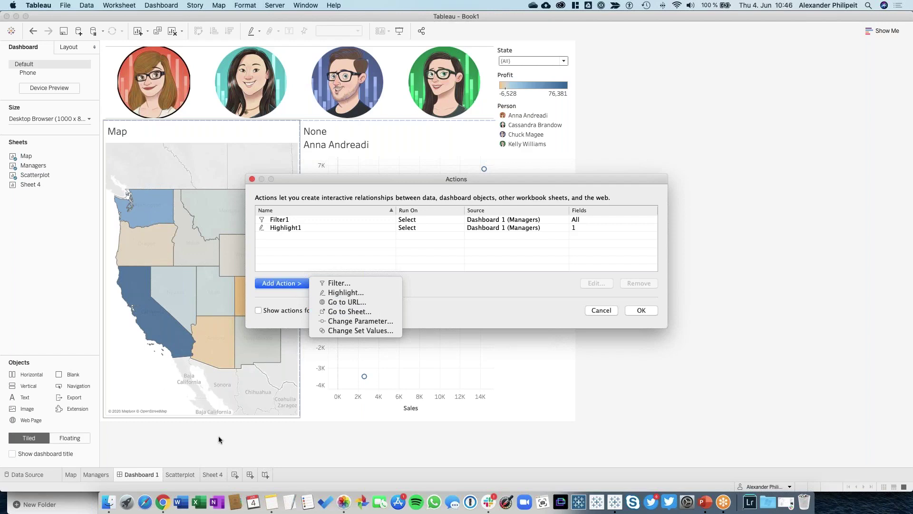
Step: Copy the California Wikipedia article's full URL from Chrome, then return to Tableau's Actions dialog
{"action": "left_click", "coordinate": [162, 502]}
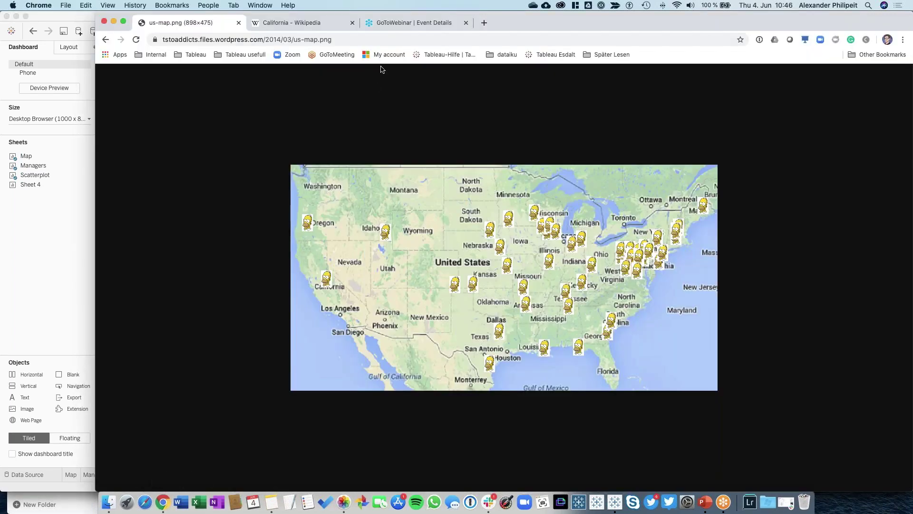
{"action": "left_click", "coordinate": [300, 22]}
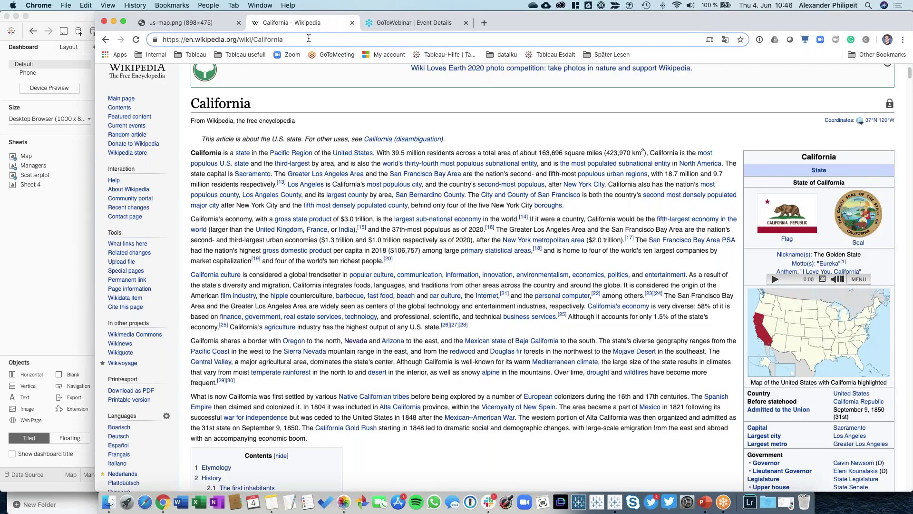
{"action": "left_click_drag", "start_coordinate": [308, 39], "coordinate": [189, 40]}
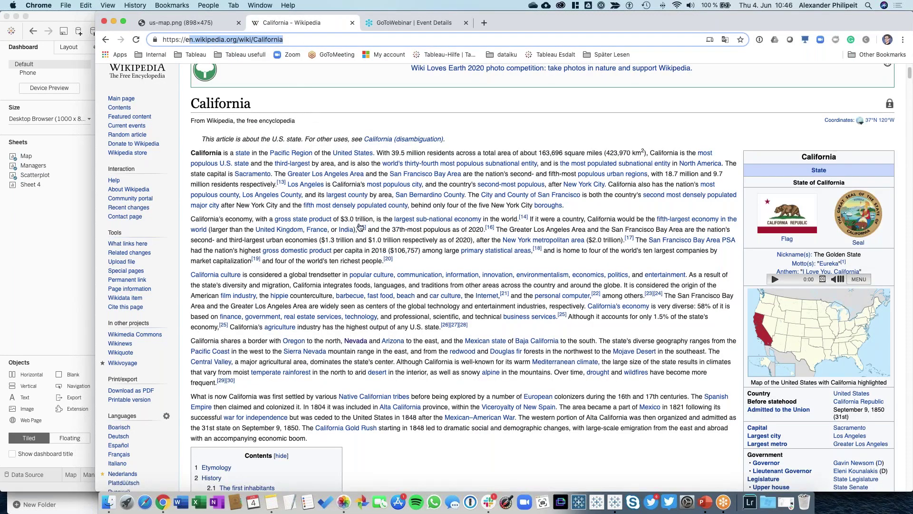
{"action": "left_click", "coordinate": [389, 285]}
{"action": "scroll", "coordinate": [391, 287], "scroll_direction": "up", "scroll_amount": 1}
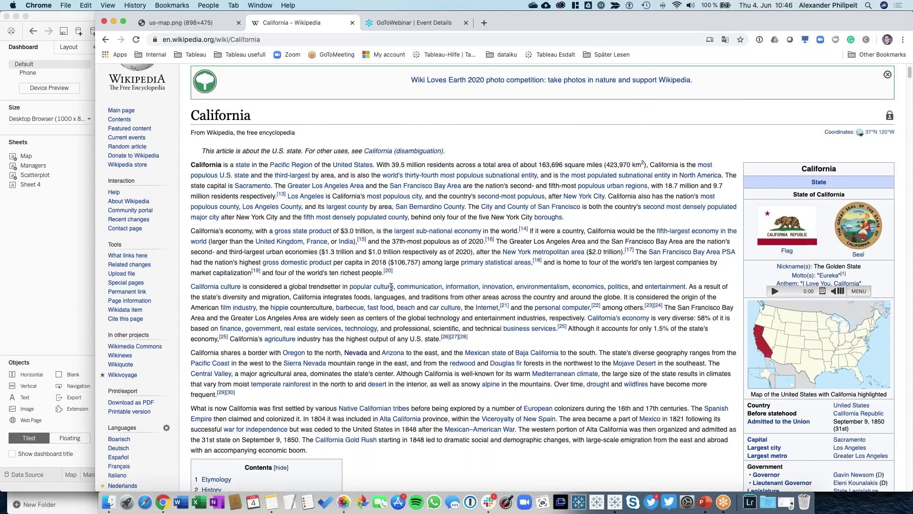
{"action": "scroll", "coordinate": [390, 287], "scroll_direction": "up", "scroll_amount": 2}
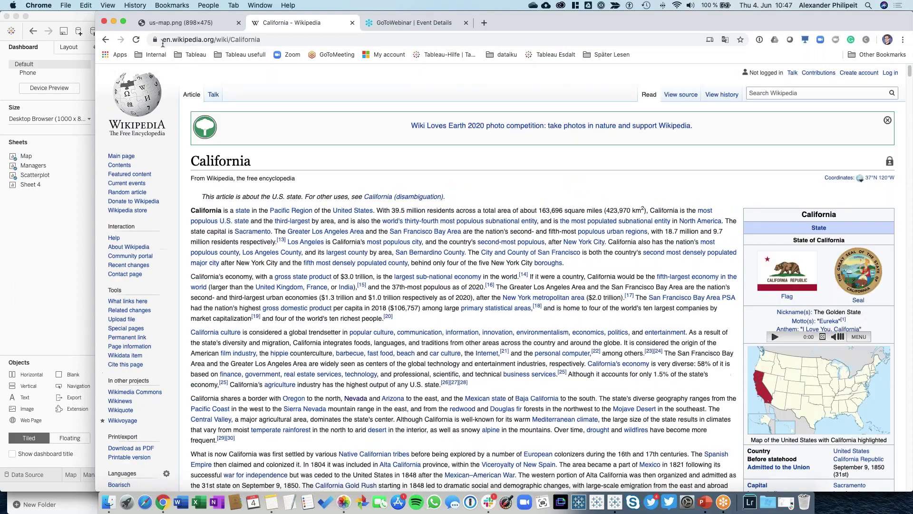
{"action": "left_click", "coordinate": [266, 39]}
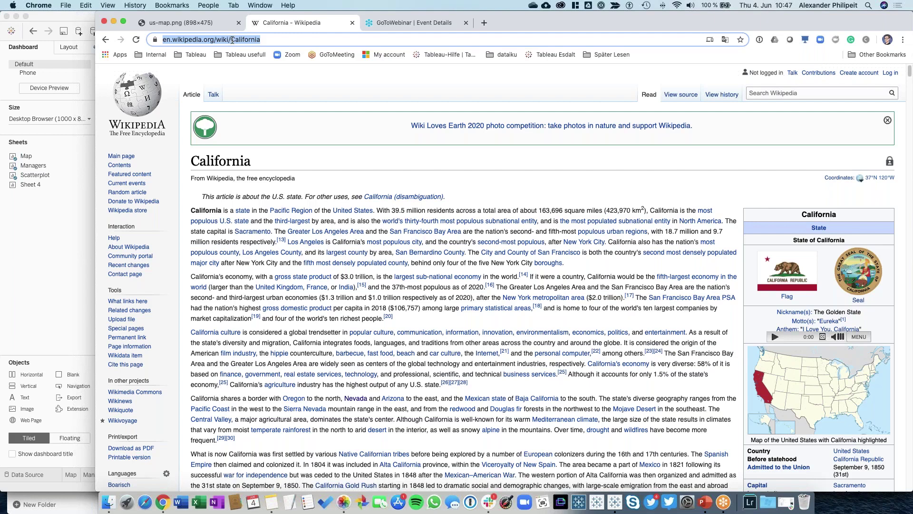
{"action": "key", "text": "super+c"}
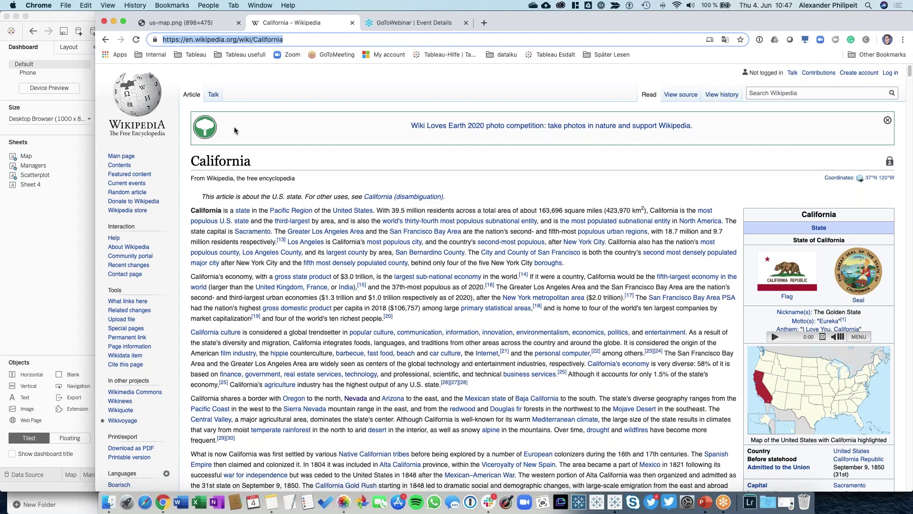
{"action": "left_click", "coordinate": [66, 232]}
Step: Remove the Filter1 and Highlight1 actions, leaving the Actions list empty
{"action": "left_click", "coordinate": [284, 222]}
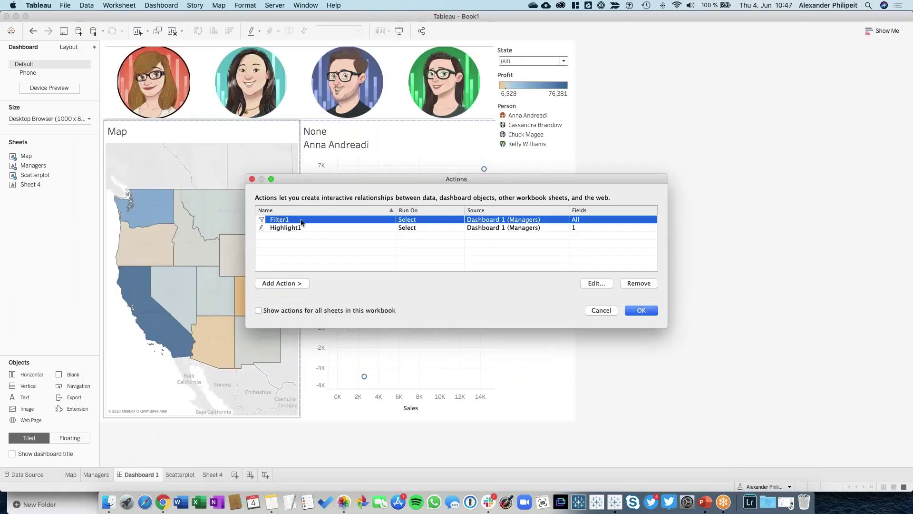
{"action": "left_click", "coordinate": [647, 283]}
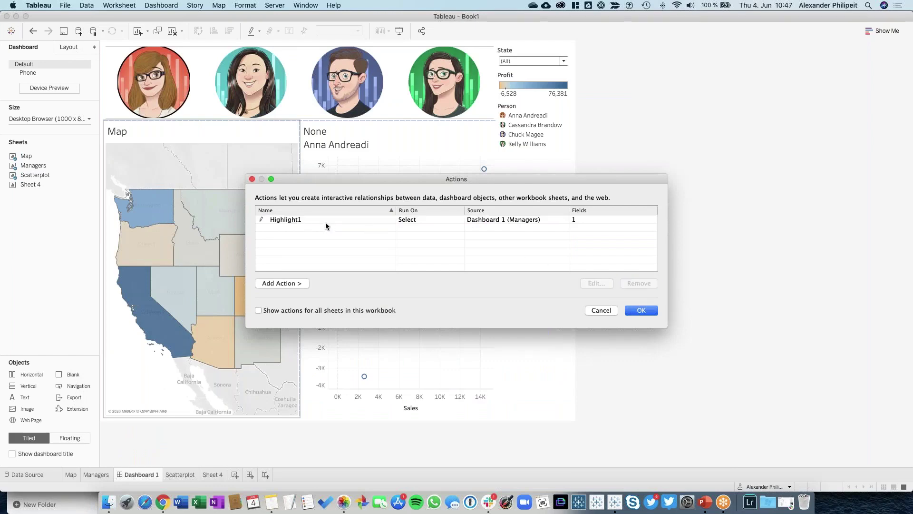
{"action": "left_click", "coordinate": [628, 284]}
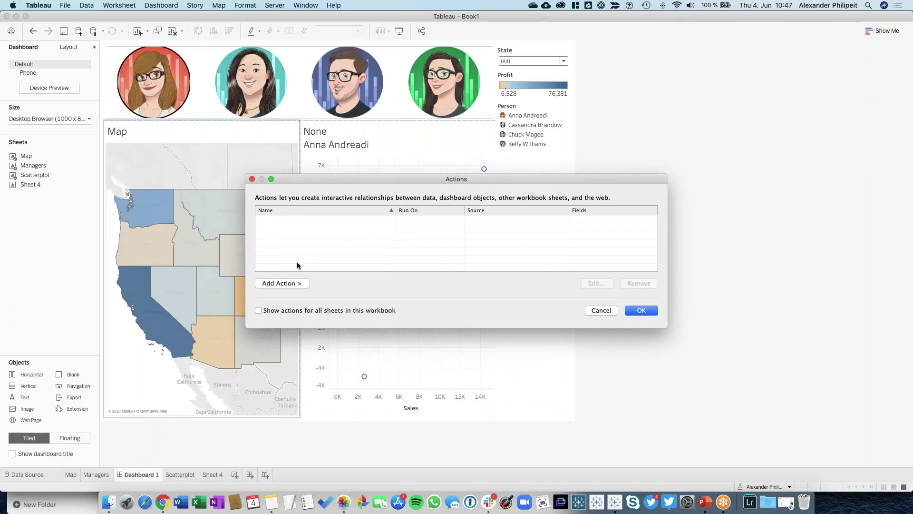
{"action": "left_click", "coordinate": [281, 283]}
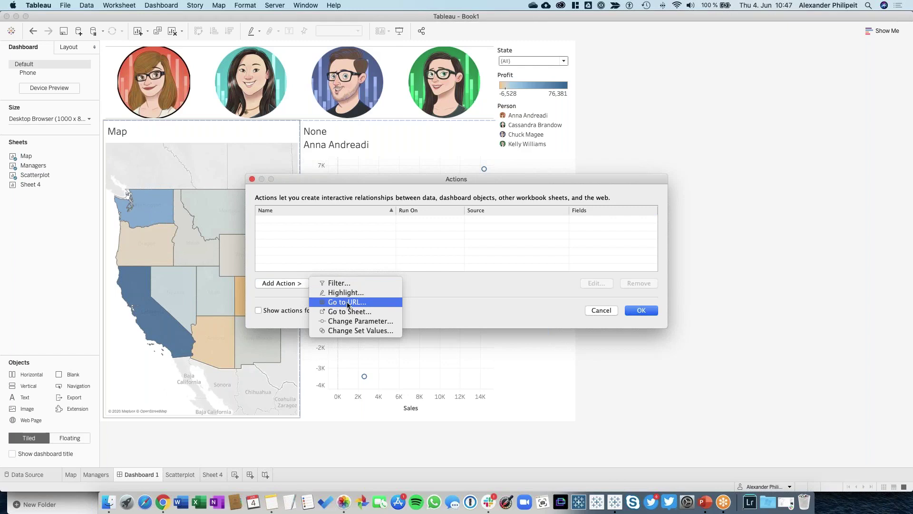
Step: Create a Go to URL action named 'See State' triggered only from the Map sheet
{"action": "left_click", "coordinate": [349, 303]}
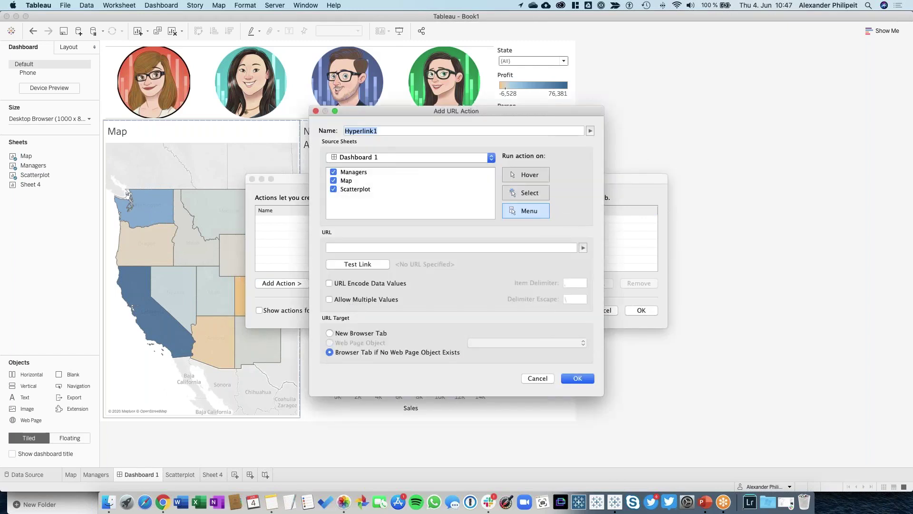
{"action": "type", "text": "See State"}
{"action": "left_click", "coordinate": [332, 172]}
{"action": "left_click", "coordinate": [339, 248]}
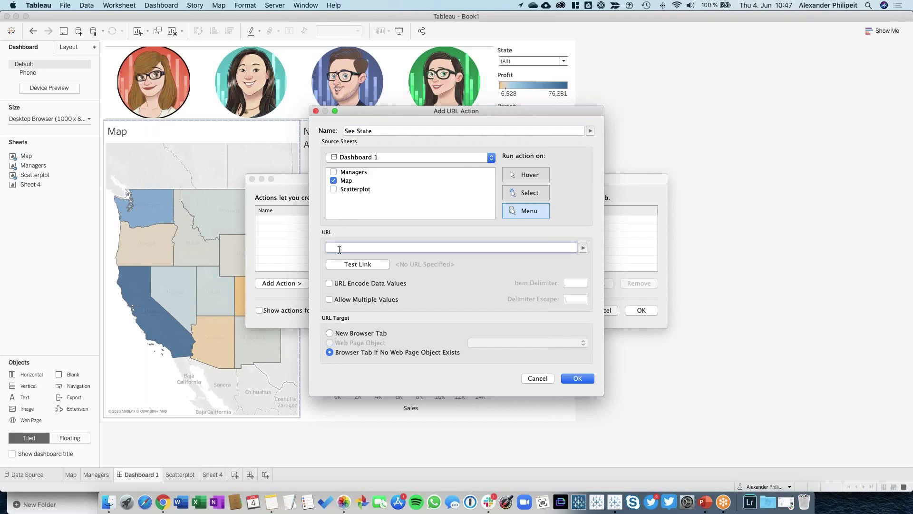
{"action": "key", "text": "super+v"}
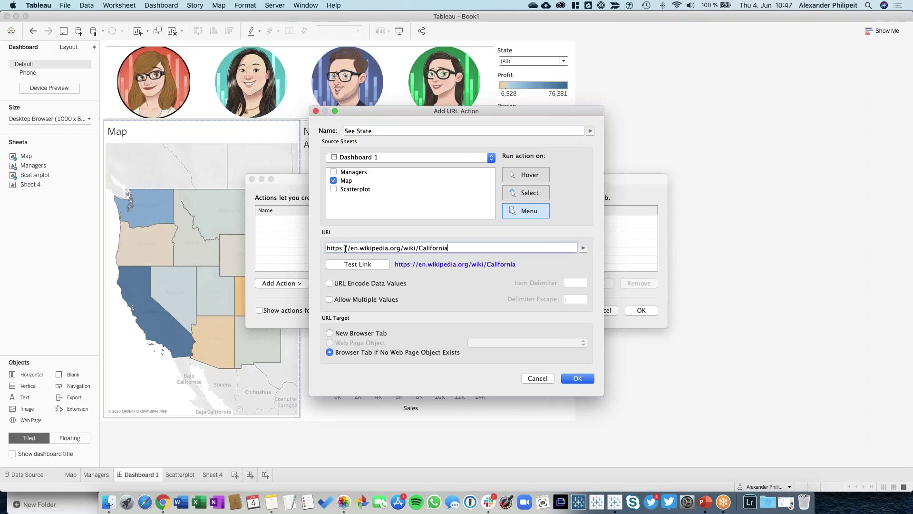
{"action": "left_click_drag", "start_coordinate": [455, 248], "coordinate": [327, 248]}
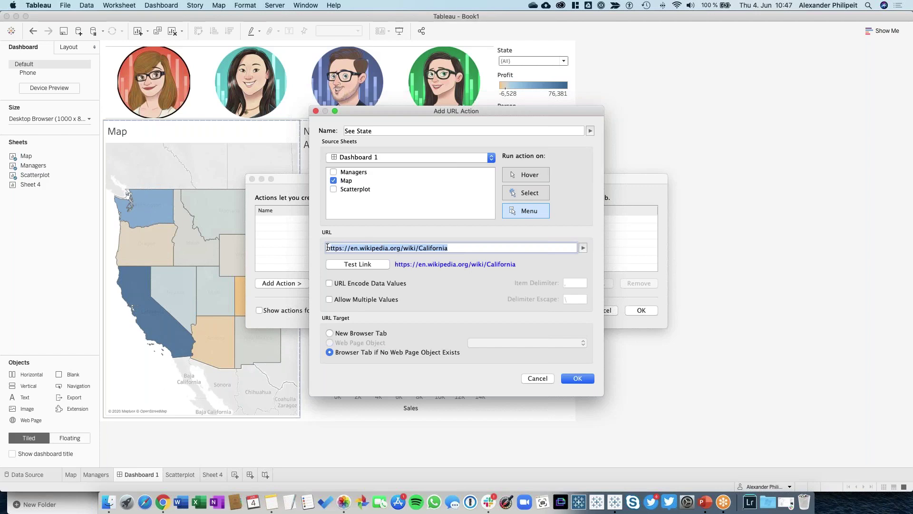
{"action": "left_click", "coordinate": [483, 248]}
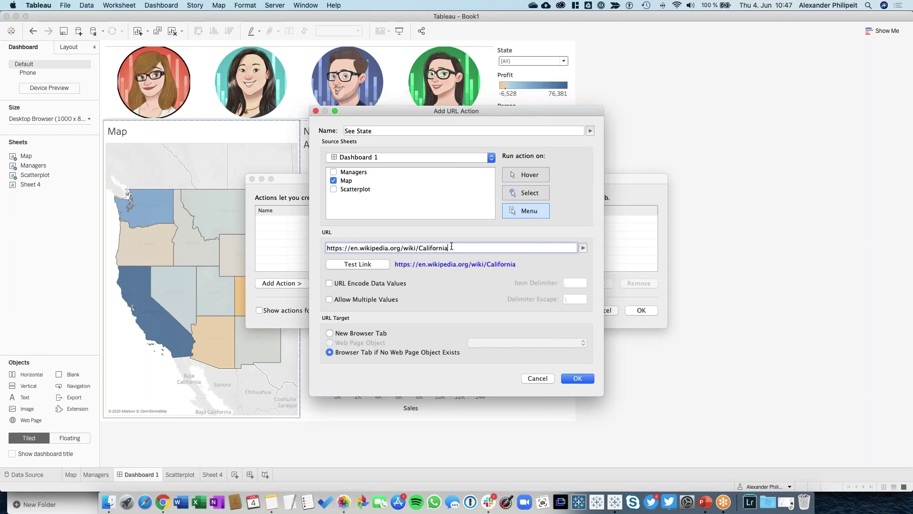
{"action": "left_click_drag", "start_coordinate": [450, 247], "coordinate": [423, 248]}
{"action": "left_click_drag", "start_coordinate": [461, 248], "coordinate": [418, 248]}
{"action": "key", "text": "BackSpace"}
{"action": "left_click", "coordinate": [583, 248]}
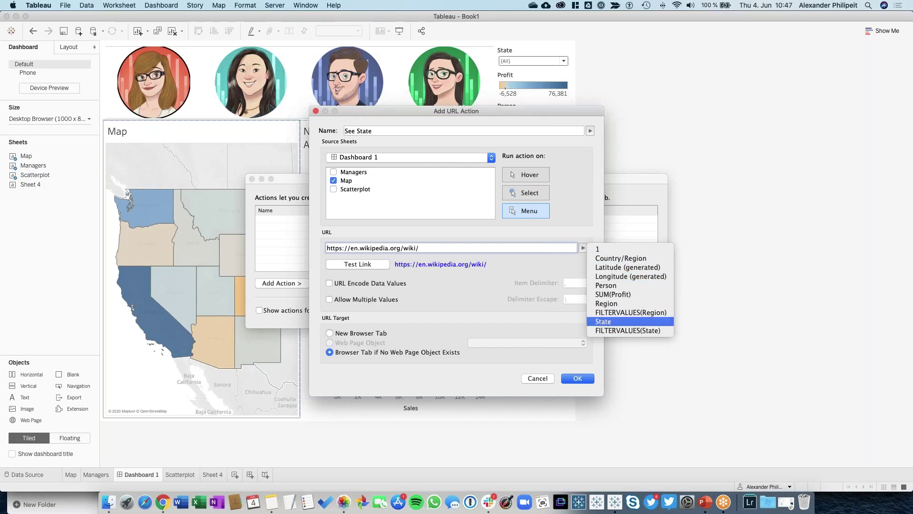
Step: Append <State> to the URL, run on Select in a new browser tab, and save See State
{"action": "left_click", "coordinate": [603, 322]}
{"action": "left_click_drag", "start_coordinate": [455, 248], "coordinate": [328, 249]}
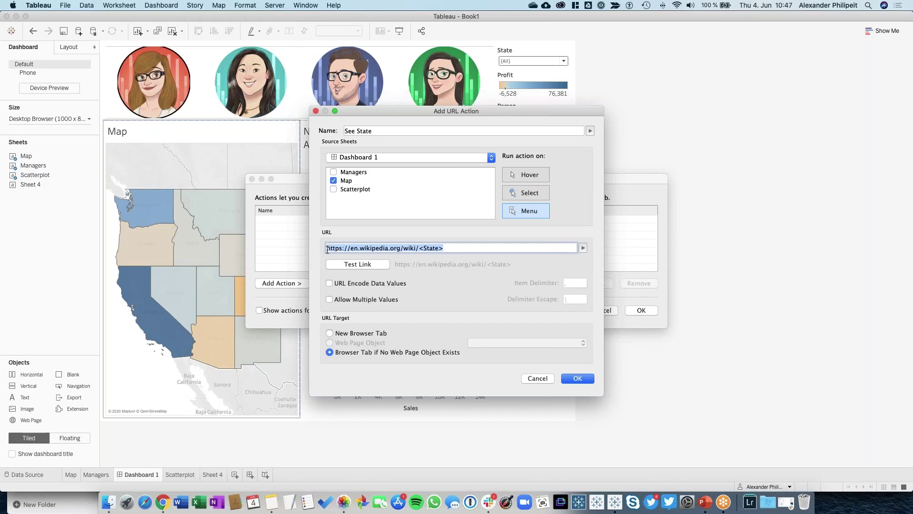
{"action": "left_click", "coordinate": [517, 192]}
{"action": "left_click", "coordinate": [336, 334]}
{"action": "left_click", "coordinate": [580, 378]}
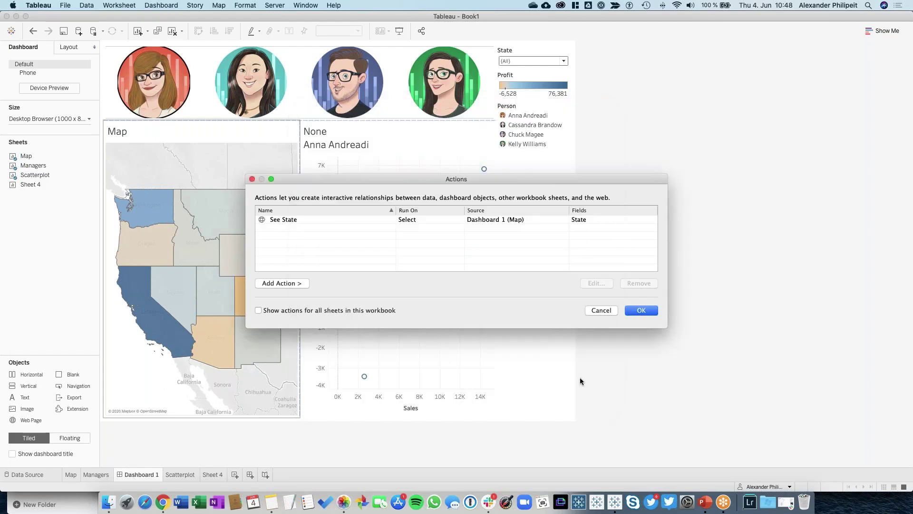
Step: Dismiss the action type menu without adding another action and close the Actions dialog
{"action": "left_click", "coordinate": [282, 283]}
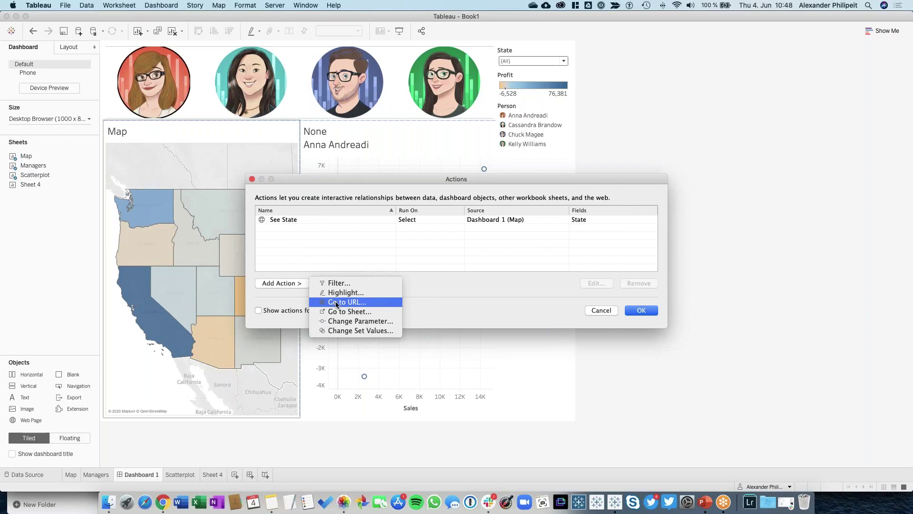
{"action": "left_click", "coordinate": [598, 310]}
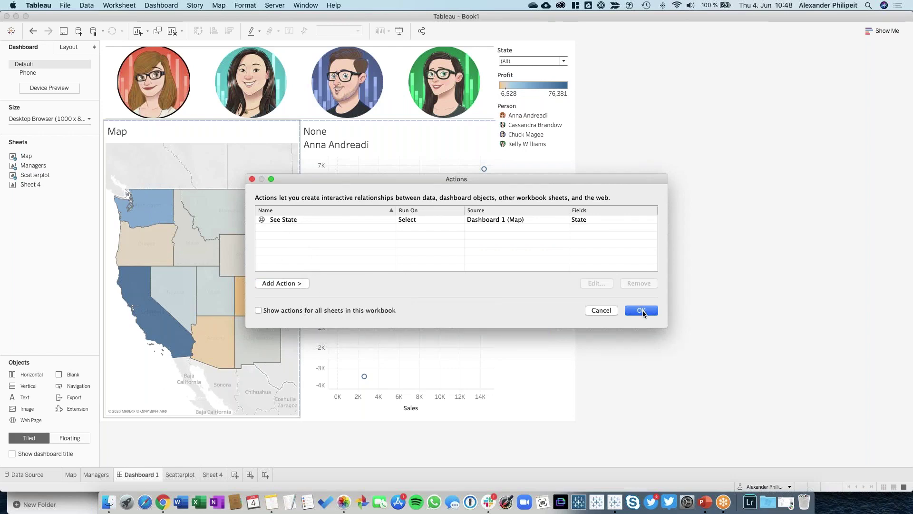
{"action": "left_click", "coordinate": [641, 310]}
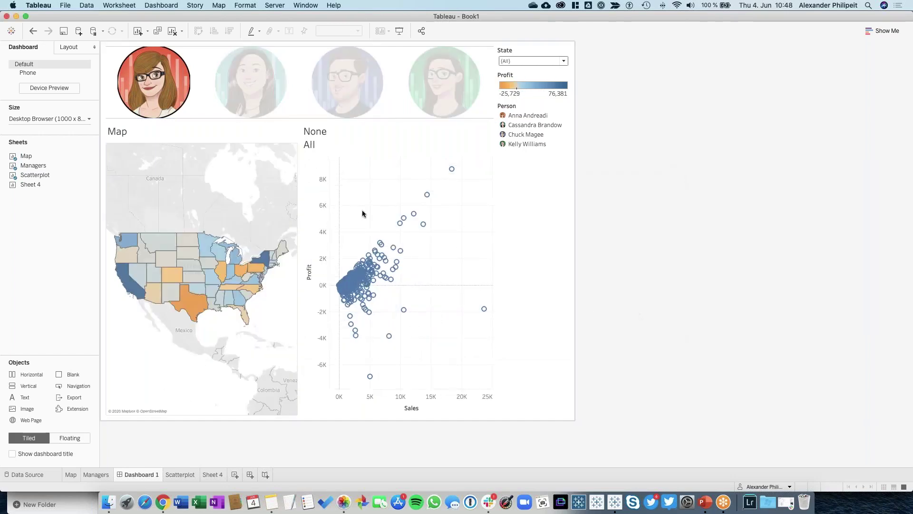
Step: Select California on the dashboard map to open its Wikipedia article in Chrome
{"action": "mouse_move", "coordinate": [131, 283]}
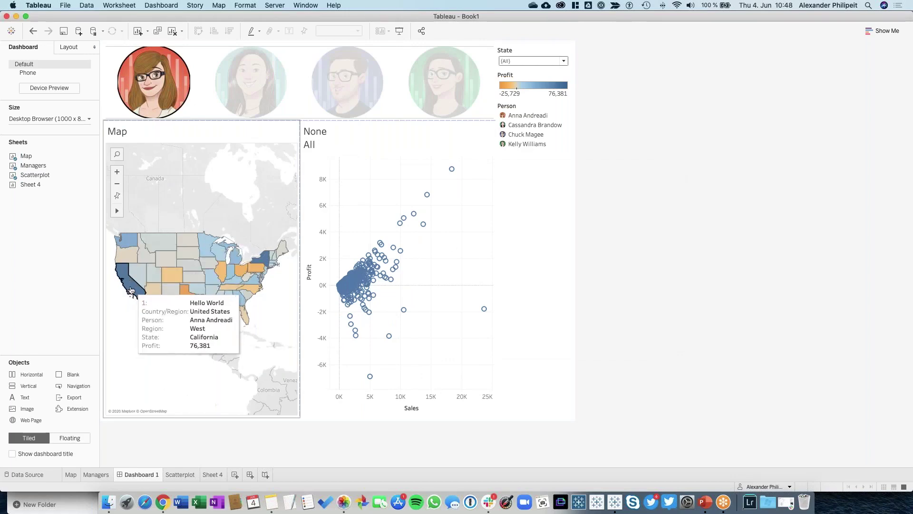
{"action": "left_click", "coordinate": [131, 290]}
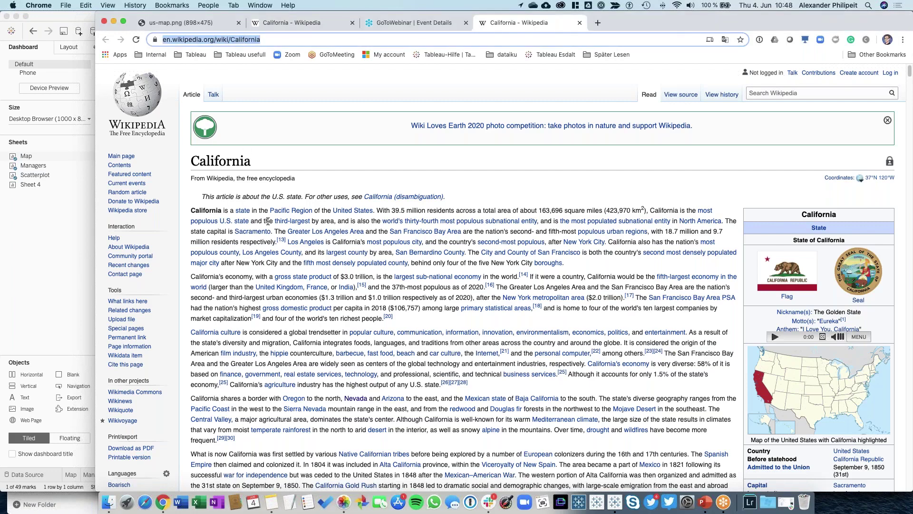
Step: Select Texas on the Tableau map to open its Wikipedia article in a new tab
{"action": "key", "text": "super+Tab"}
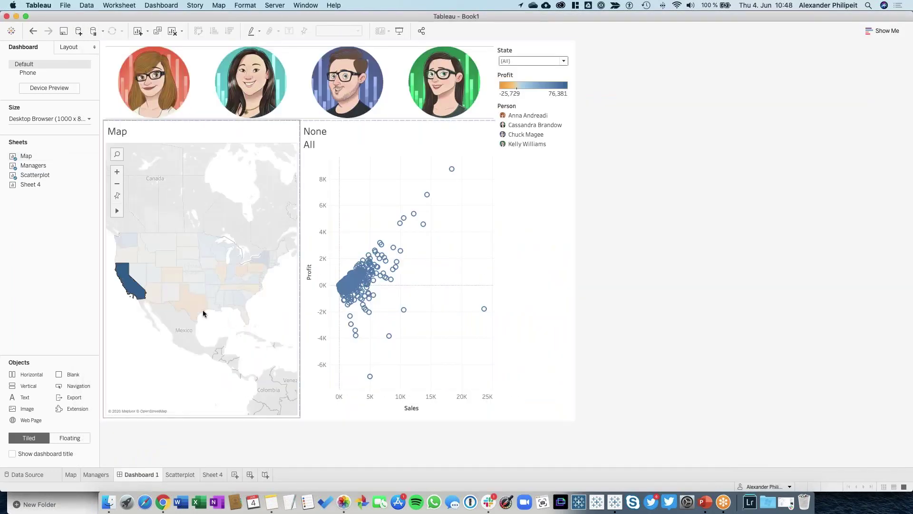
{"action": "left_click", "coordinate": [192, 307]}
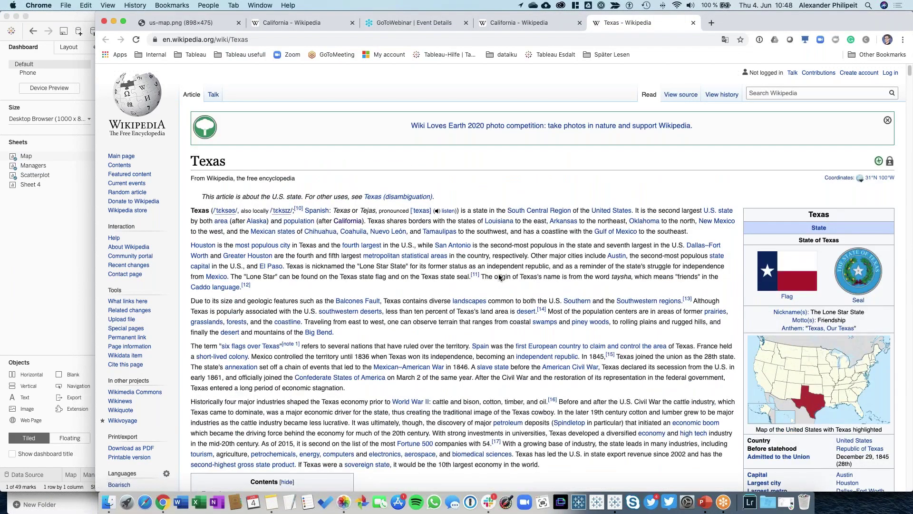
{"action": "scroll", "coordinate": [456, 276], "scroll_direction": "down", "scroll_amount": 5}
{"action": "scroll", "coordinate": [501, 277], "scroll_direction": "up", "scroll_amount": 5}
Step: Back in Tableau, select Oklahoma on the map to open its Wikipedia article
{"action": "left_click", "coordinate": [24, 348]}
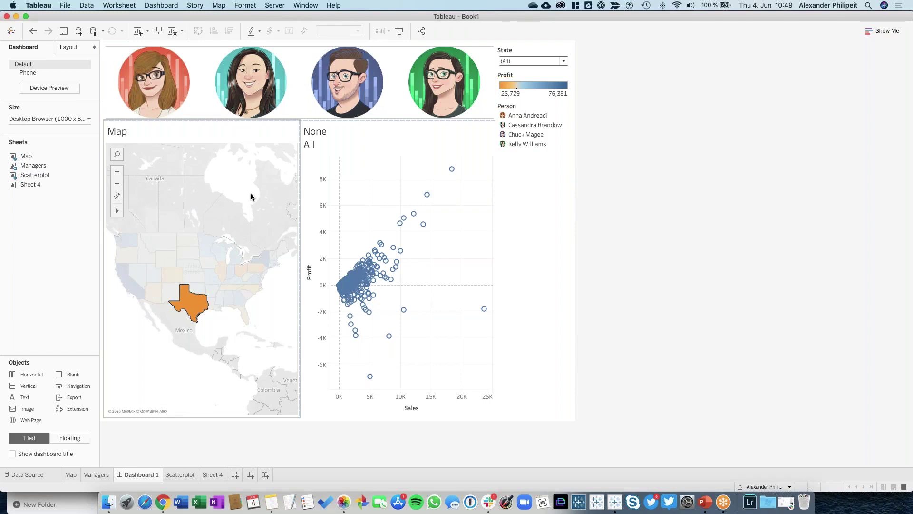
{"action": "mouse_move", "coordinate": [197, 284]}
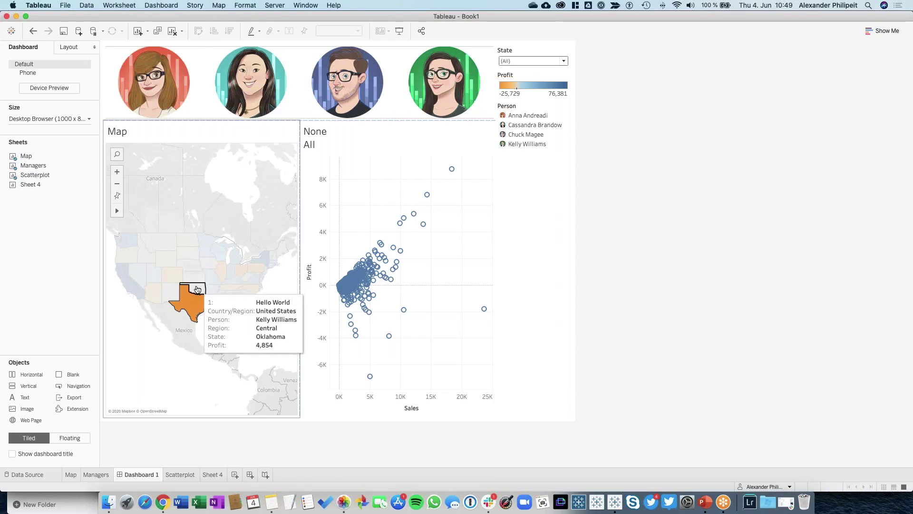
{"action": "left_click", "coordinate": [198, 289]}
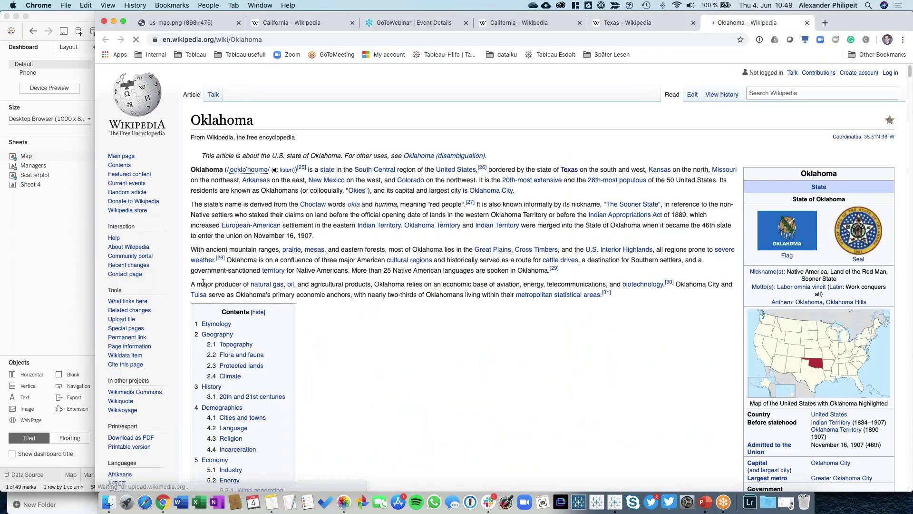